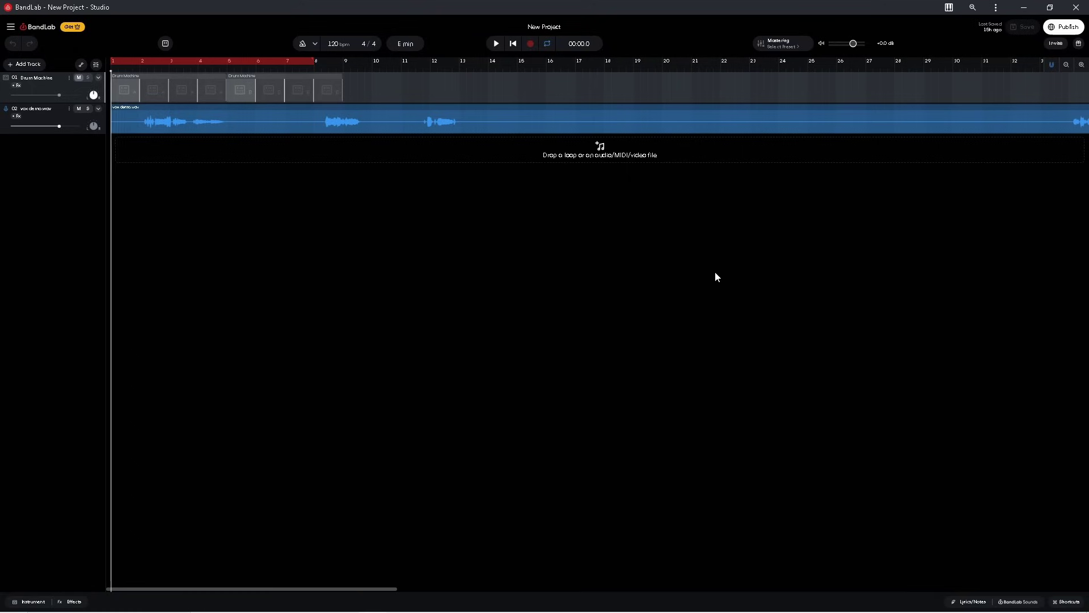
# Play the project once, then select the vox demo.wav track and show its empty effects chain
pyautogui.click(496, 45)
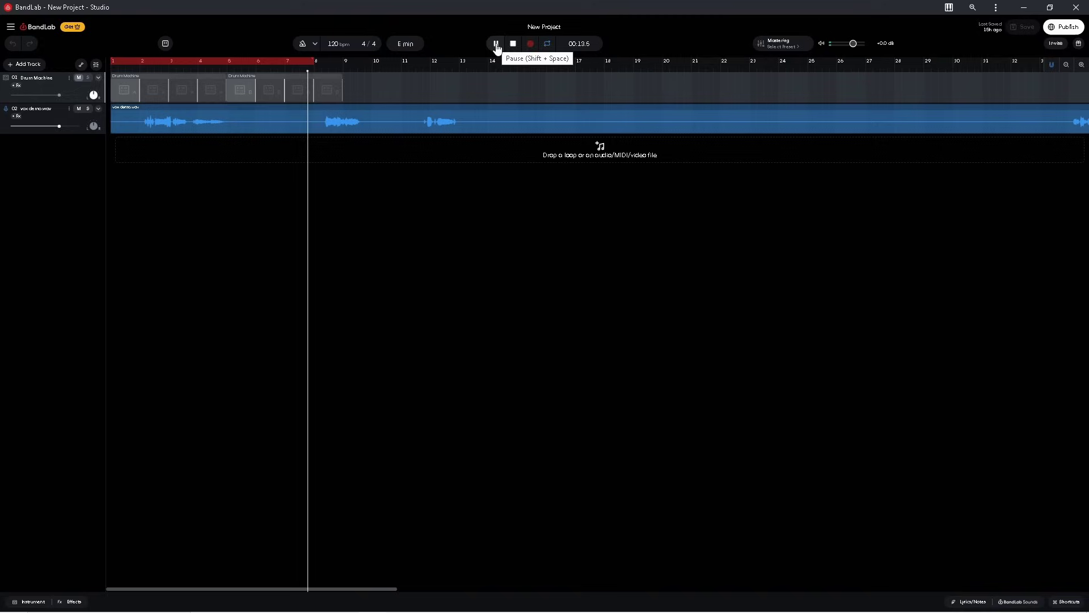
pyautogui.click(512, 44)
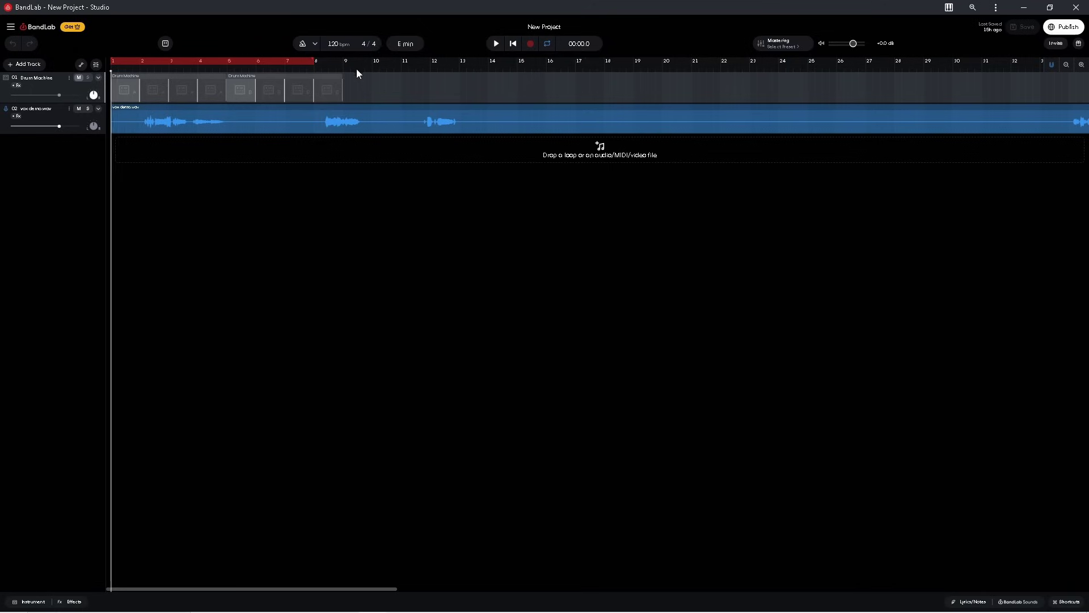
pyautogui.click(62, 121)
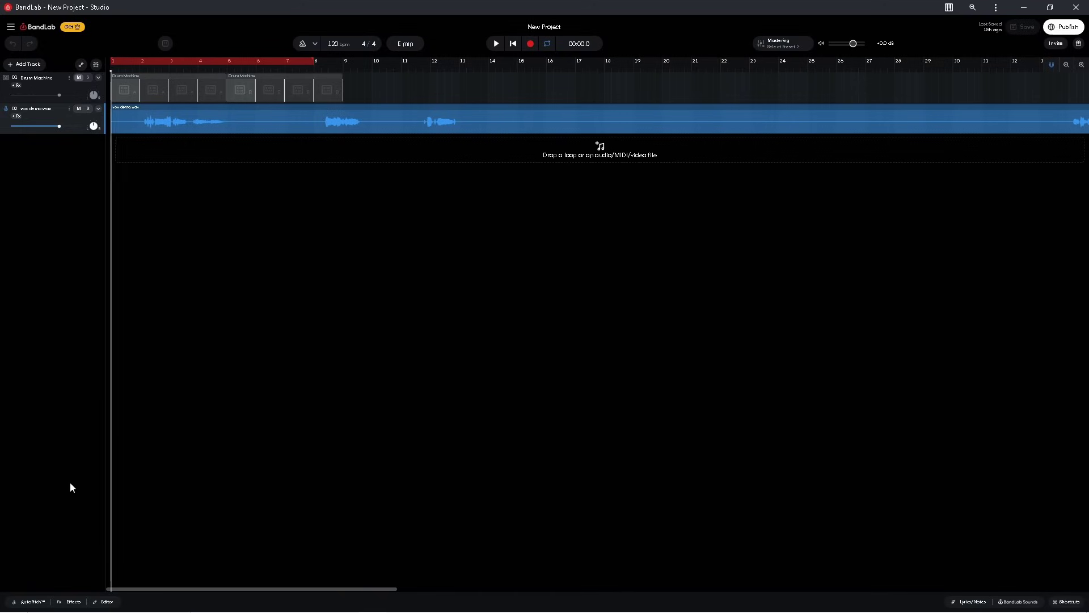
pyautogui.click(72, 602)
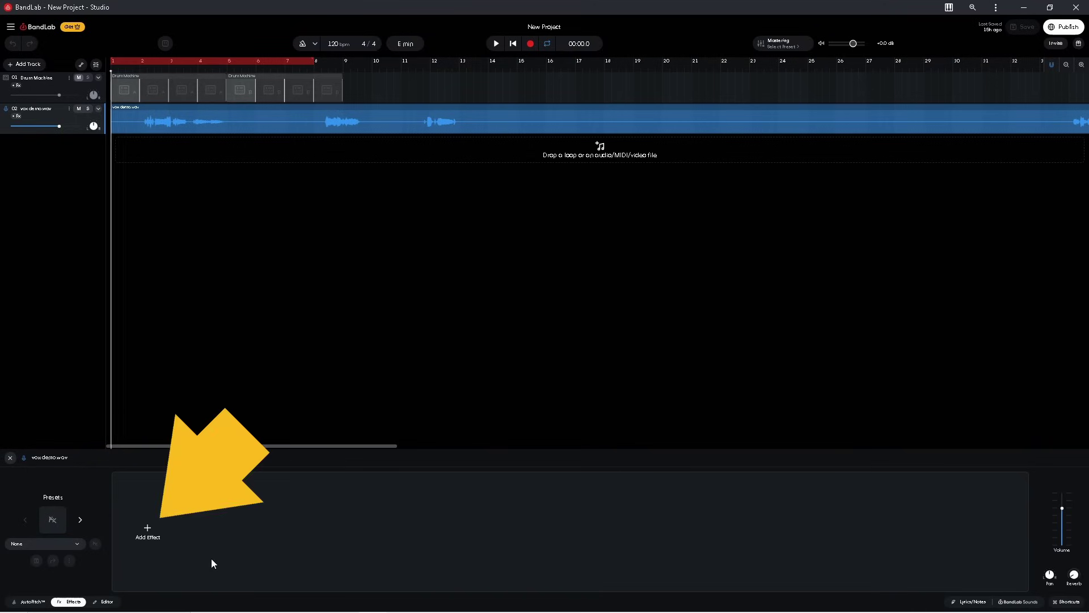
# Add a Noise Gate from the Compressors category to the vox demo.wav effects chain
pyautogui.click(139, 517)
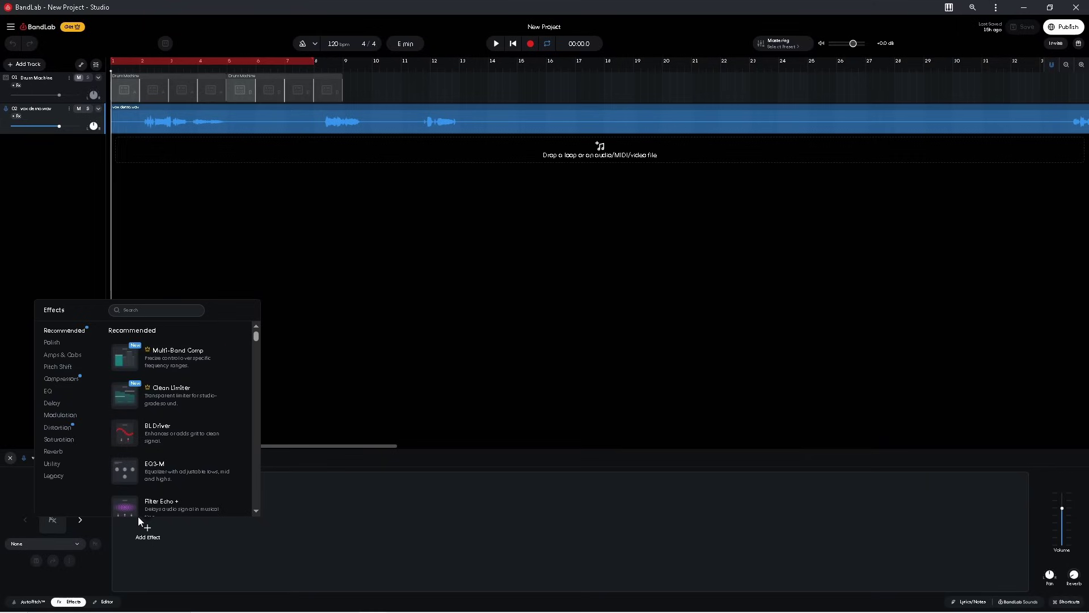
pyautogui.click(79, 380)
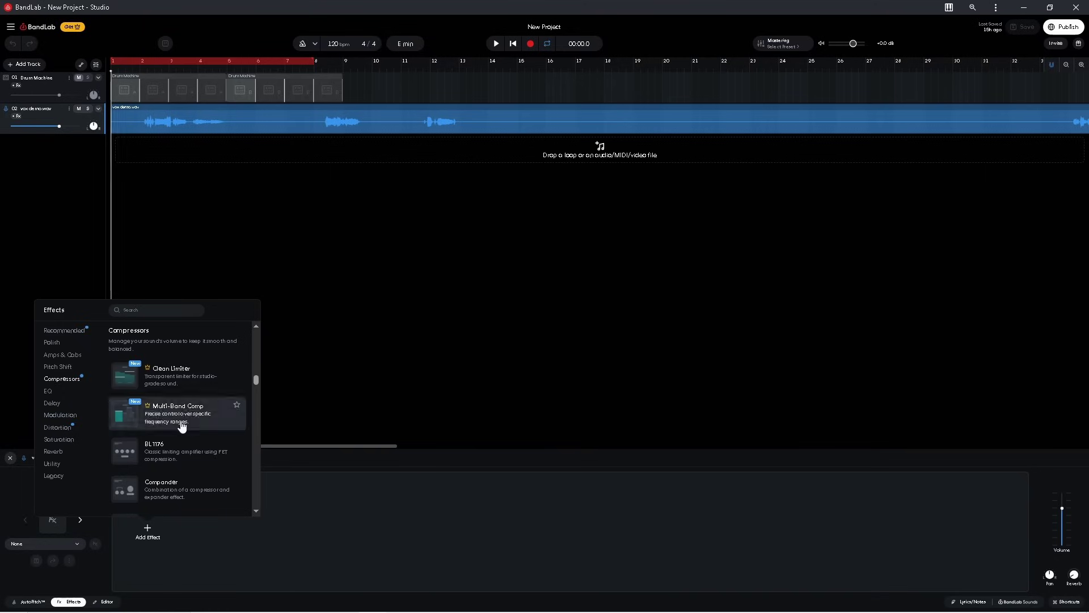
pyautogui.scroll(-3, 256, 391)
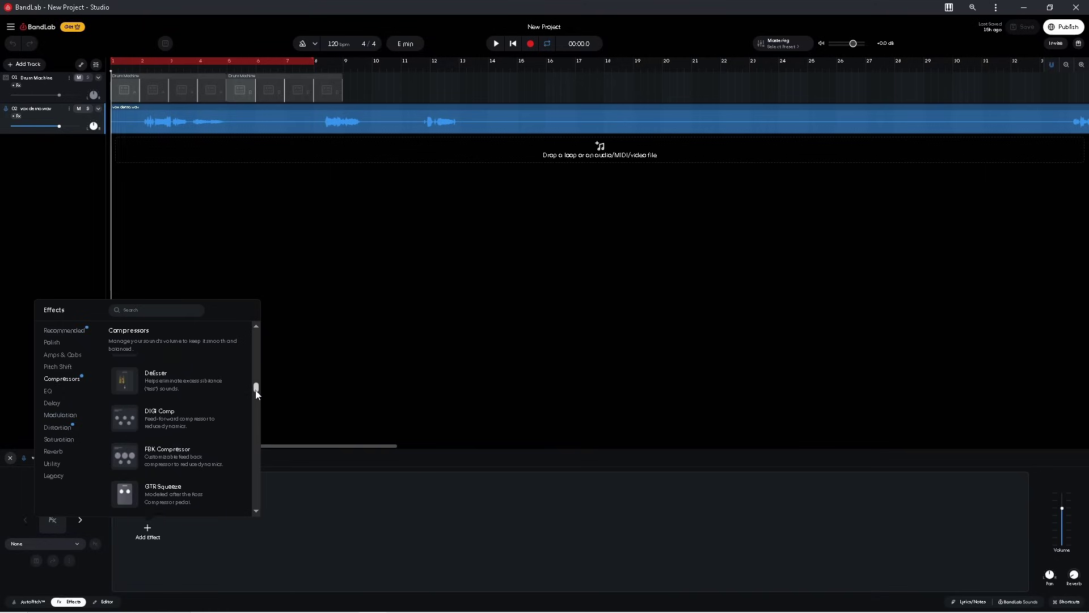
pyautogui.moveTo(256, 394); pyautogui.dragTo(256, 398)
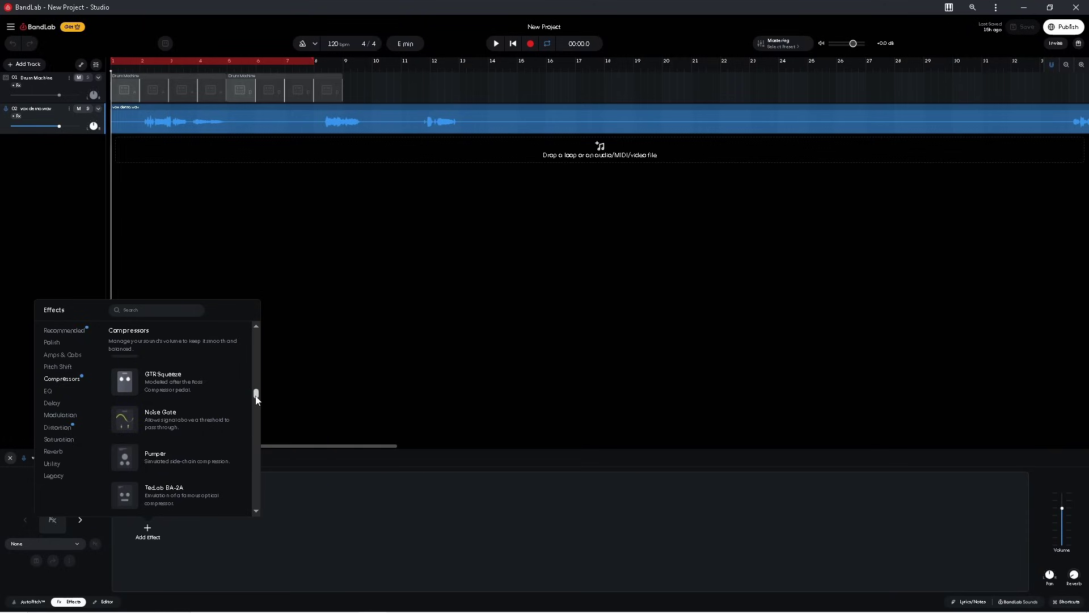
pyautogui.click(207, 420)
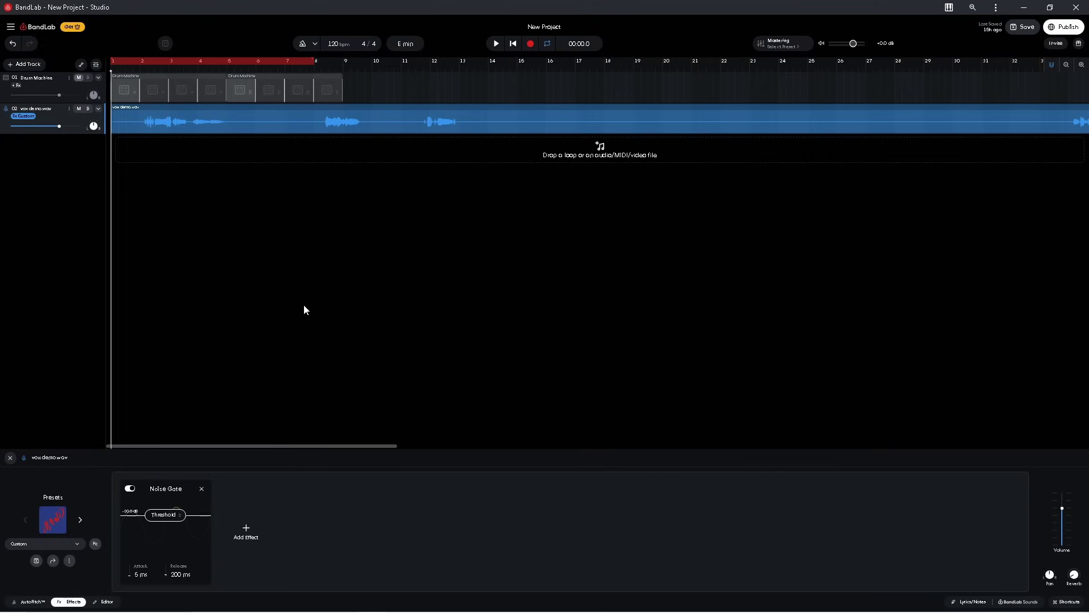
pyautogui.click(496, 44)
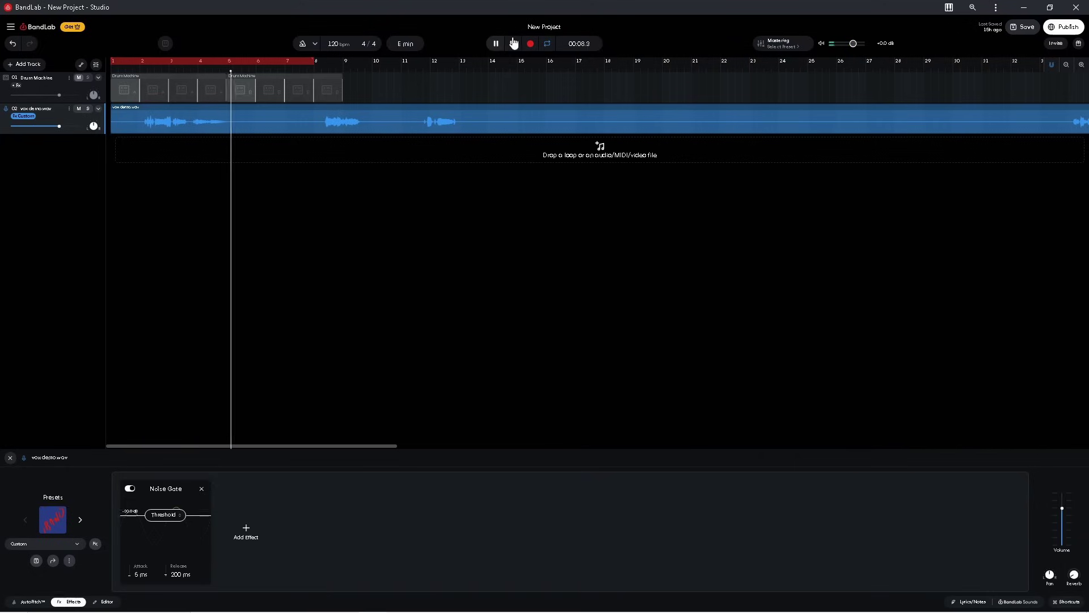
pyautogui.click(514, 44)
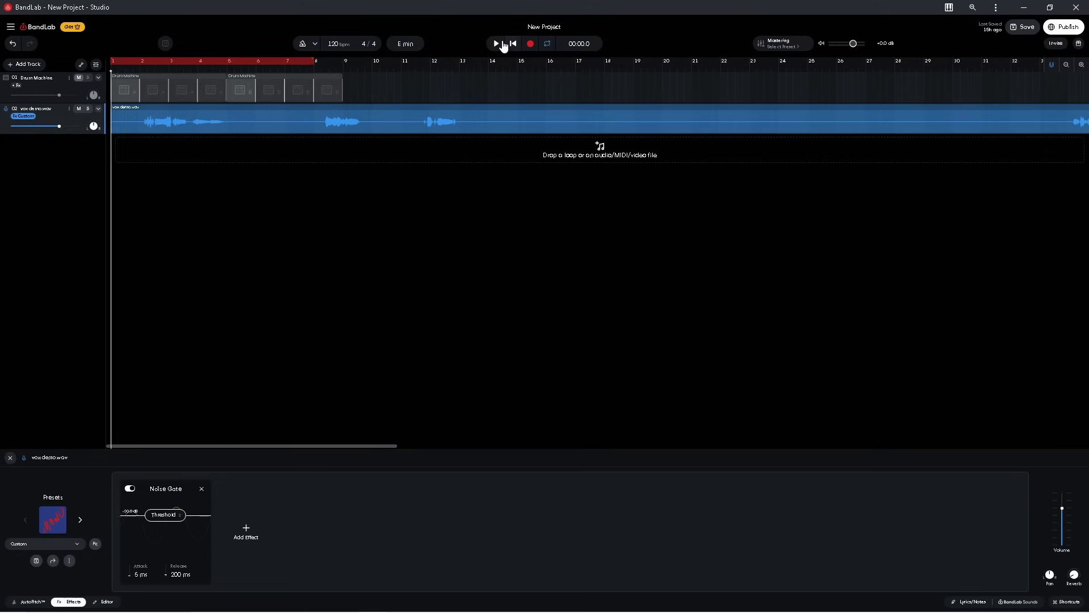
pyautogui.click(496, 44)
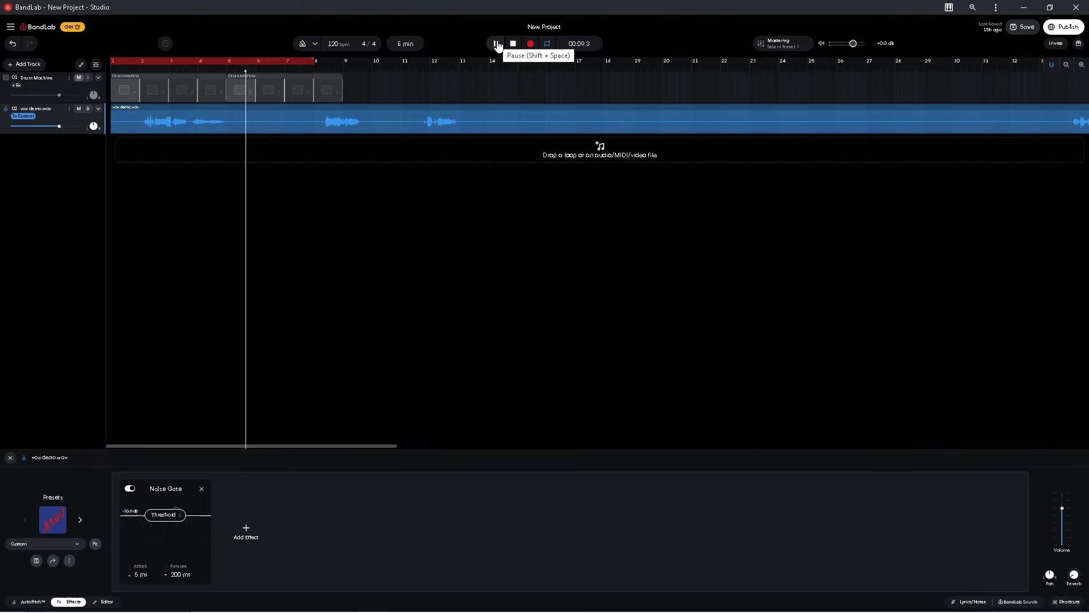
pyautogui.click(513, 45)
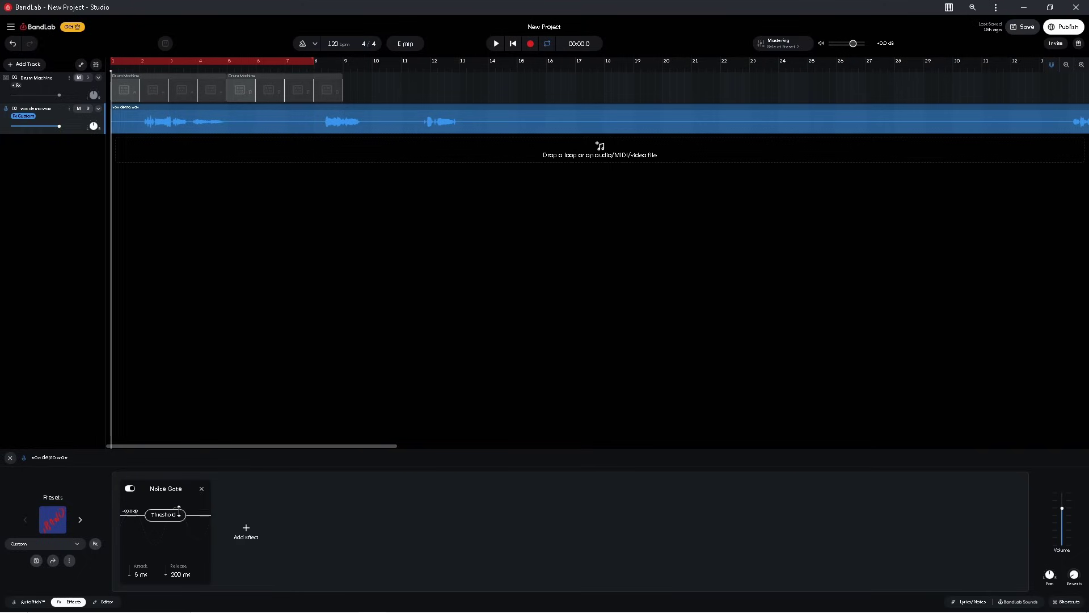
# Lower the Noise Gate threshold to about -66.5 dB, auditioning the vocal during playback
pyautogui.moveTo(178, 513)
pyautogui.moveTo(178, 511); pyautogui.dragTo(178, 527)
pyautogui.click(497, 44)
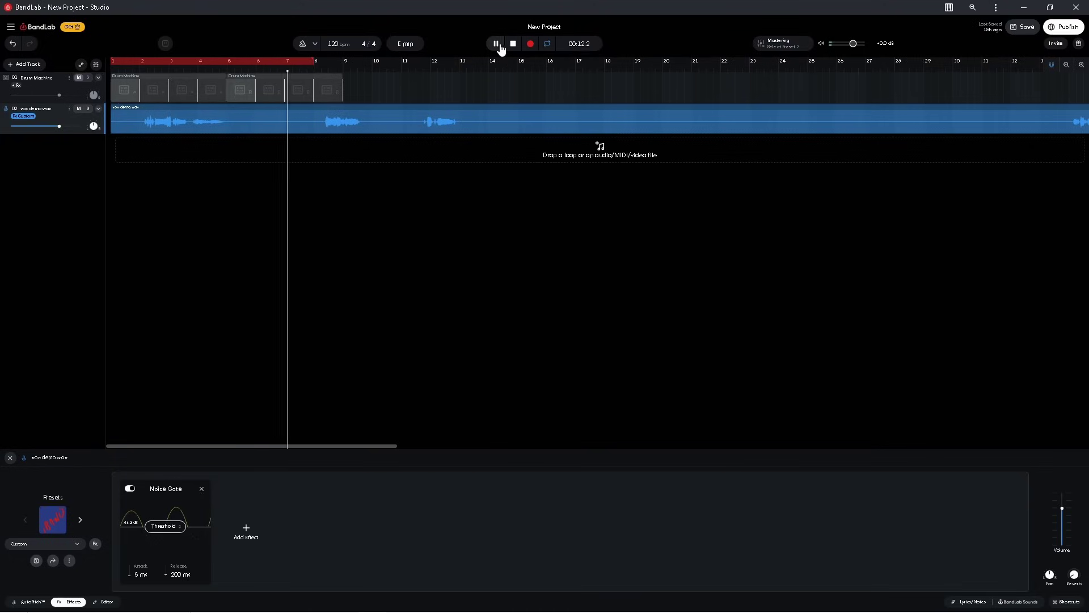
pyautogui.click(513, 45)
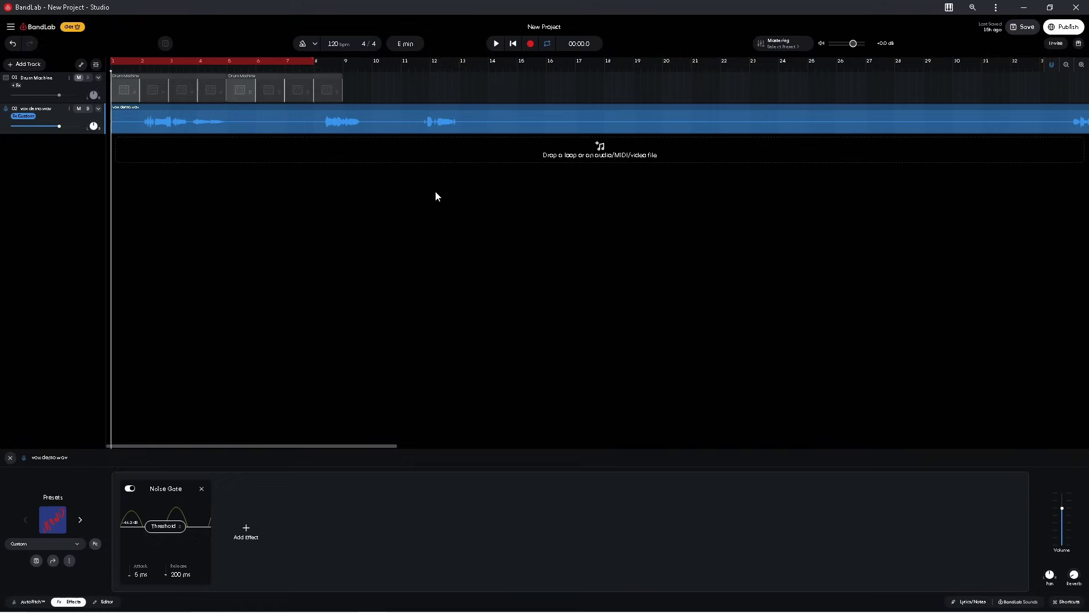
pyautogui.click(497, 45)
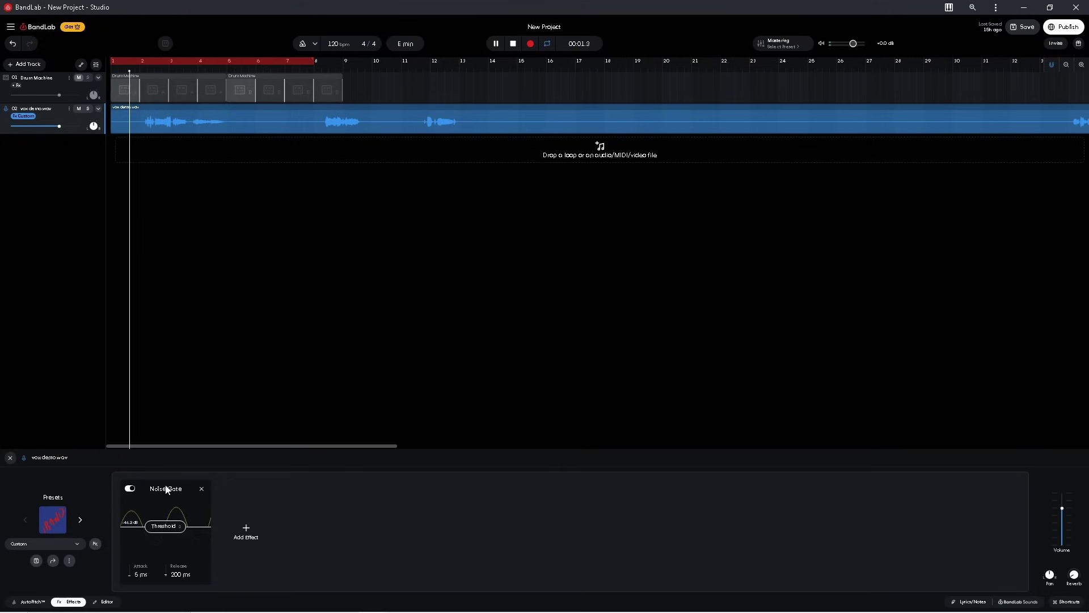
pyautogui.moveTo(163, 525); pyautogui.dragTo(164, 526)
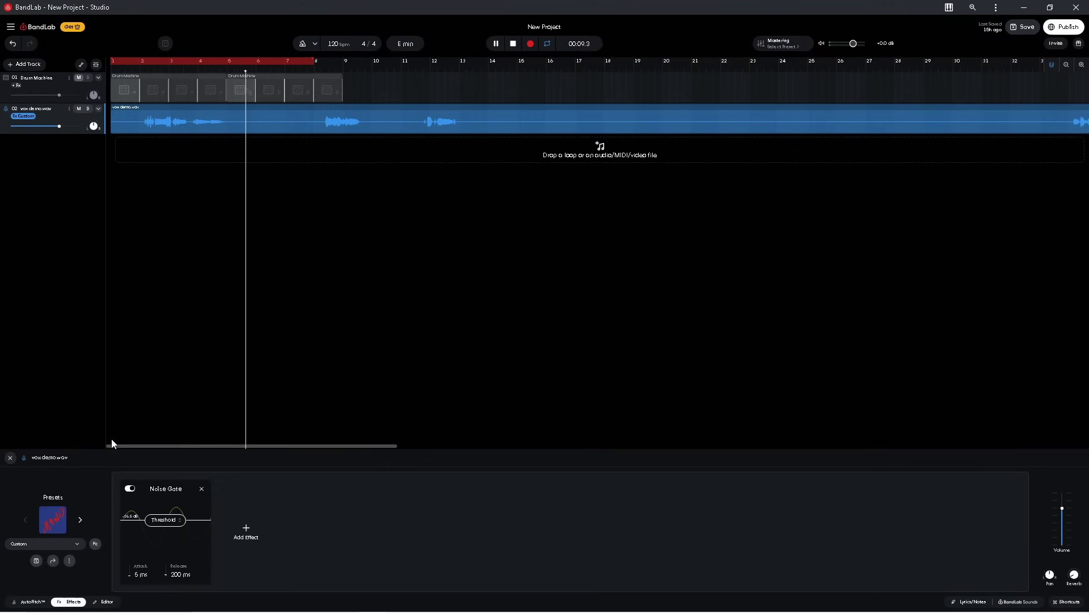
# Set the gate threshold to -30.0 dB and release to 800 ms, then audition the vocal
pyautogui.click(514, 44)
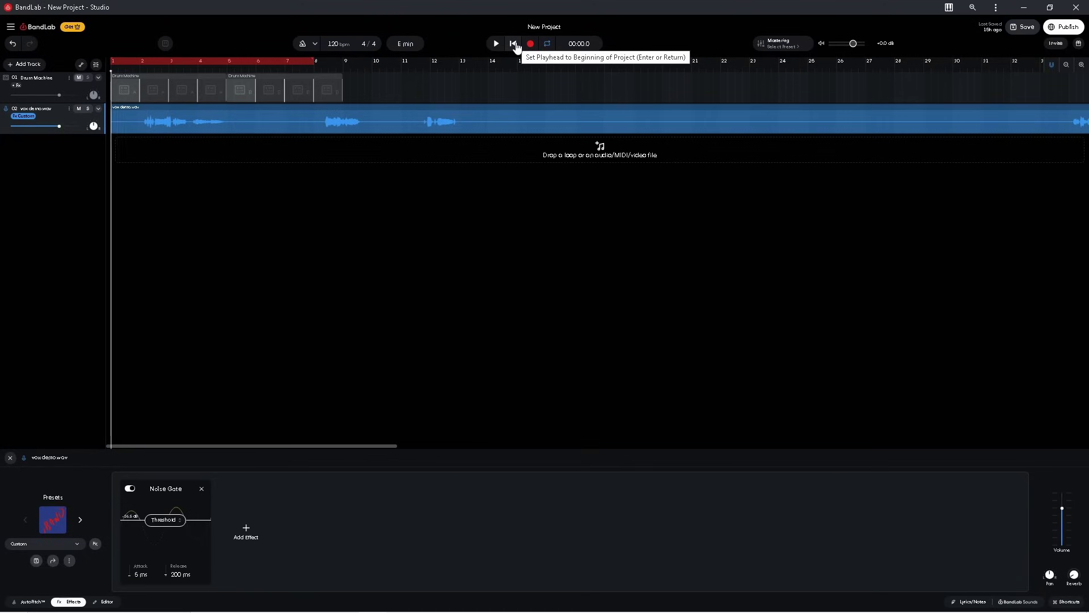
pyautogui.moveTo(180, 518); pyautogui.dragTo(180, 512)
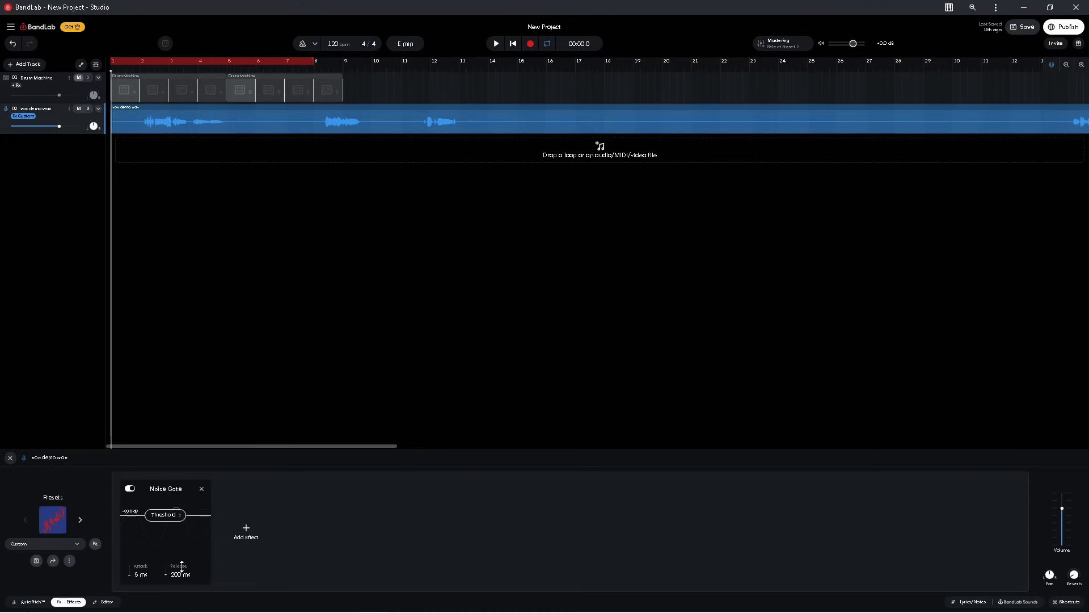
pyautogui.moveTo(179, 573); pyautogui.dragTo(185, 438)
pyautogui.click(496, 43)
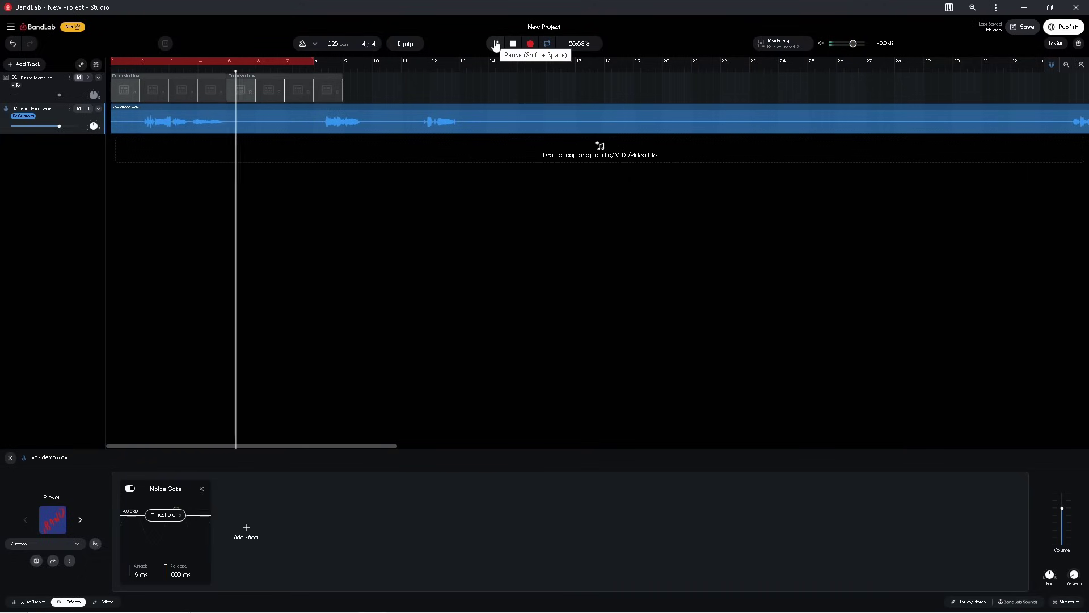
pyautogui.click(511, 45)
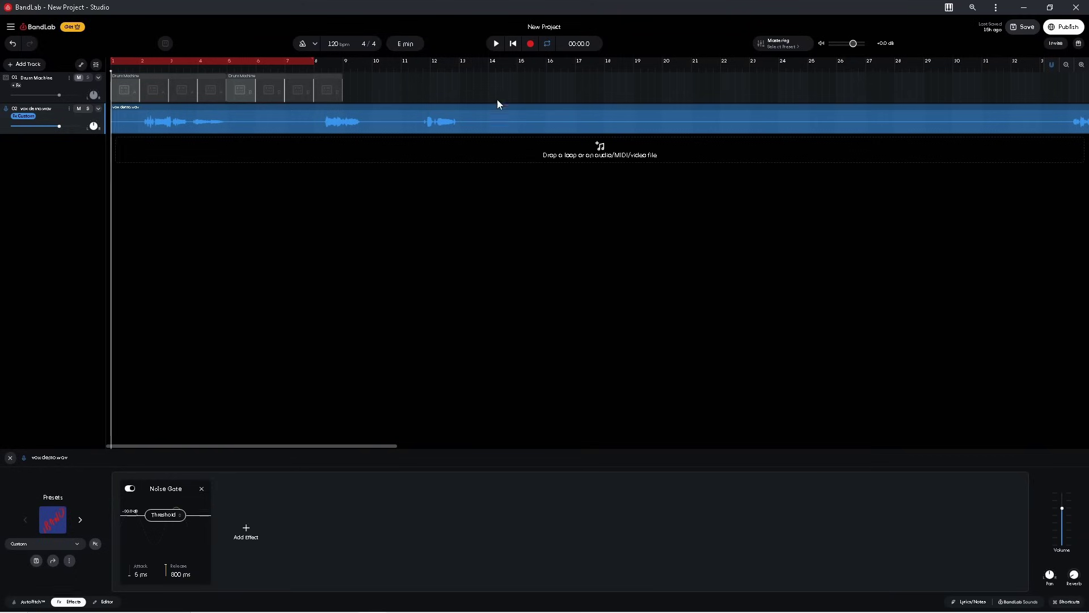
# Set the gate release to 100 ms and lower the threshold to about -36 dB during playback
pyautogui.moveTo(178, 570)
pyautogui.mouseDown()
pyautogui.moveTo(181, 605)
pyautogui.moveTo(177, 588)
pyautogui.mouseUp()
pyautogui.click(177, 571)
pyautogui.click(496, 46)
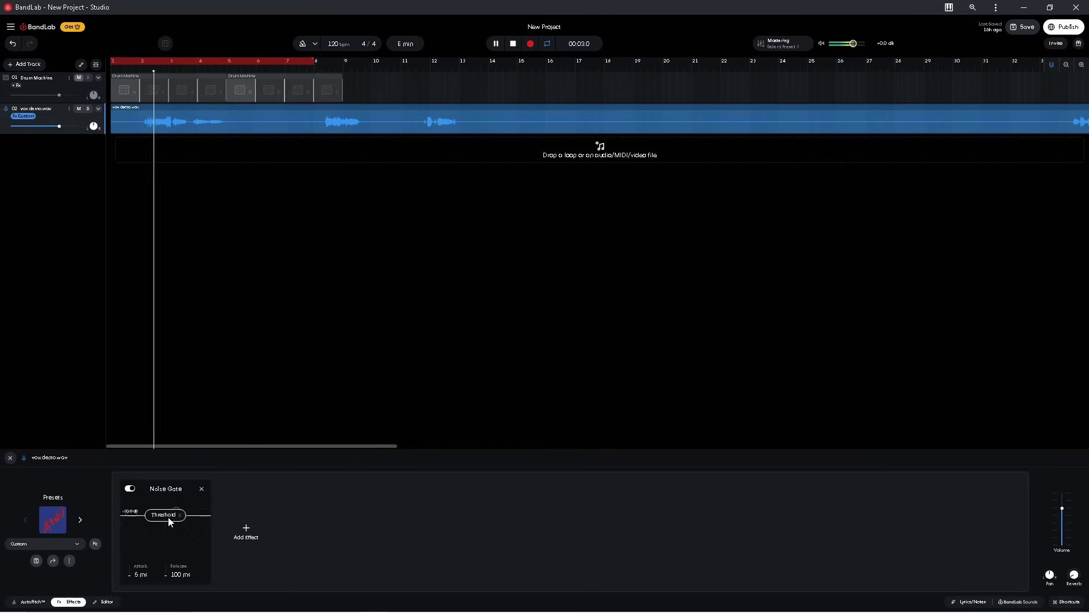
pyautogui.moveTo(168, 518); pyautogui.dragTo(167, 527)
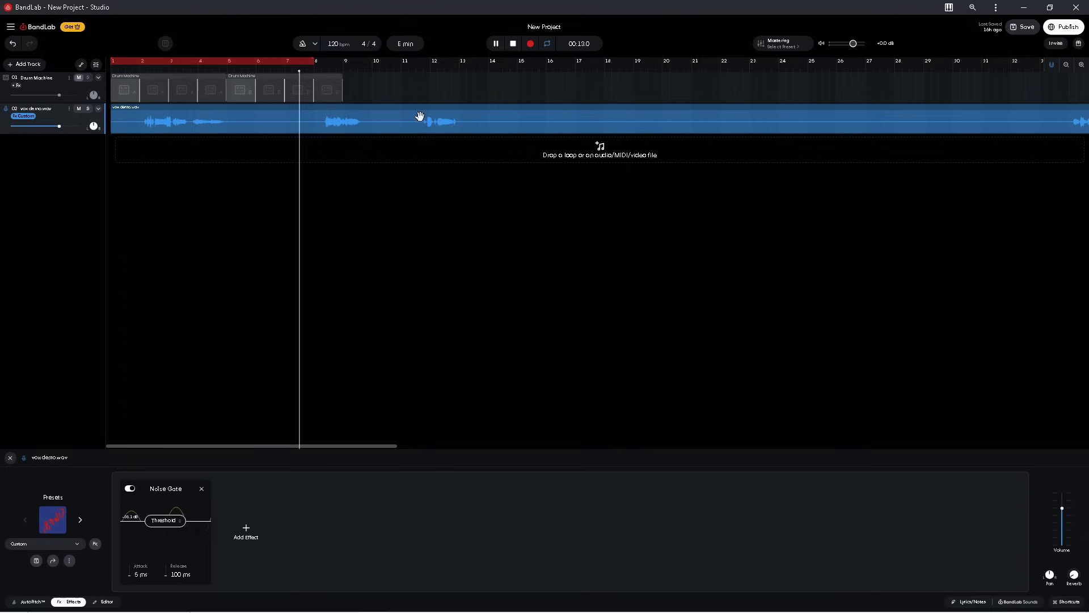
pyautogui.click(509, 47)
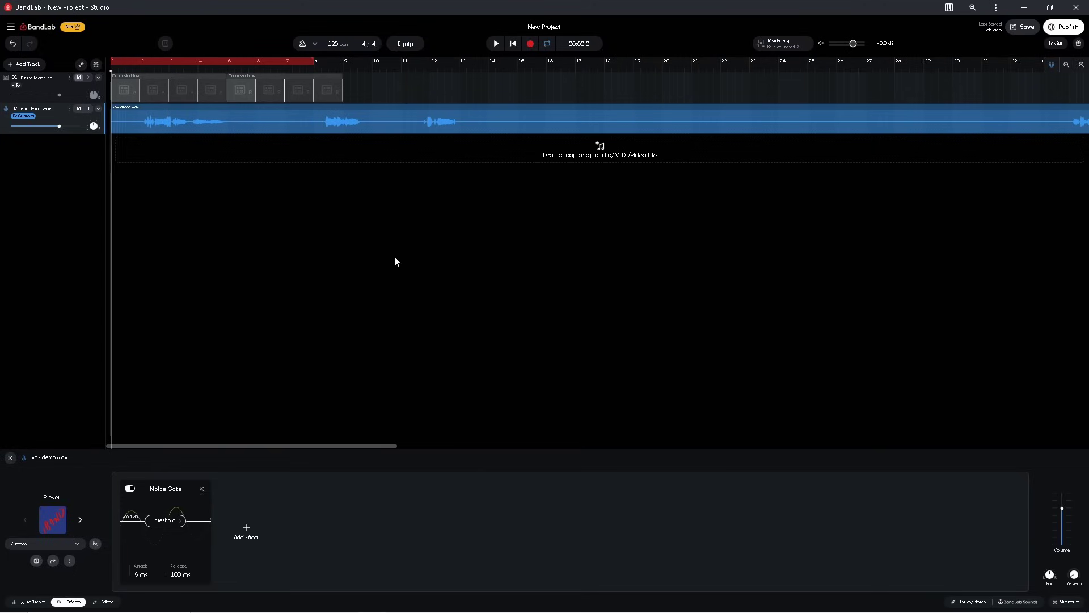
# Raise the Noise Gate attack to 150 ms and listen to the vocal with it
pyautogui.moveTo(140, 575); pyautogui.dragTo(151, 416)
pyautogui.click(497, 45)
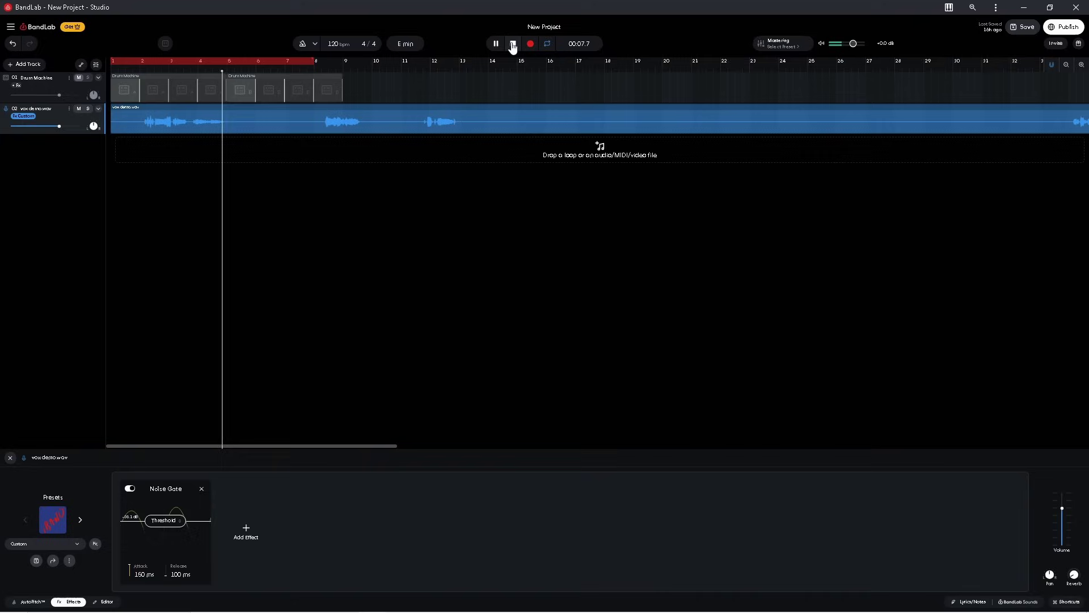
pyautogui.click(512, 46)
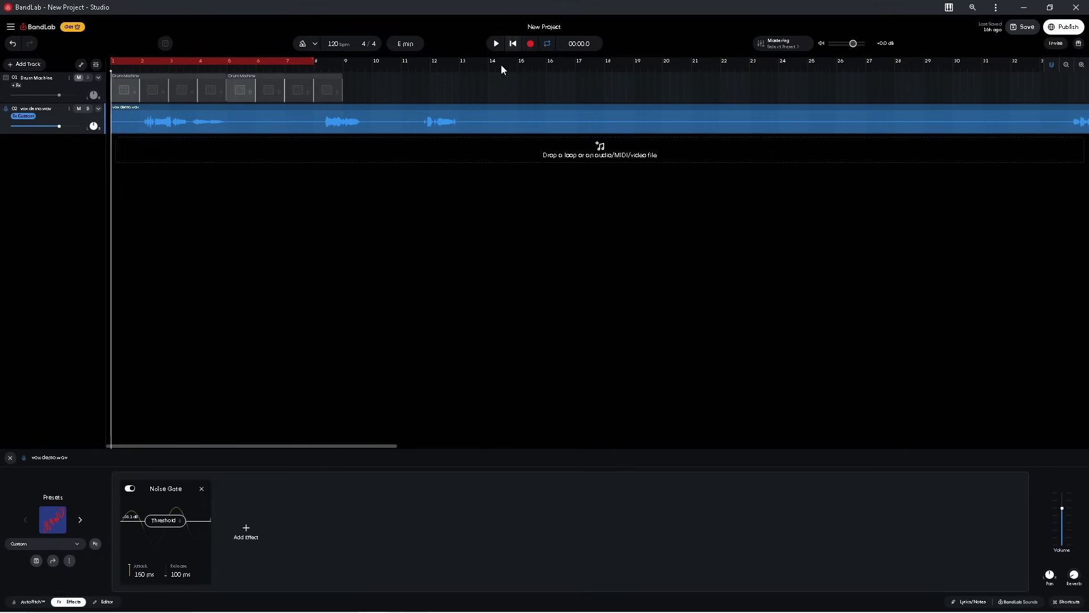
# Reset the Noise Gate attack to 5 ms and play the vocal back to check it
pyautogui.doubleClick(139, 564)
pyautogui.click(497, 44)
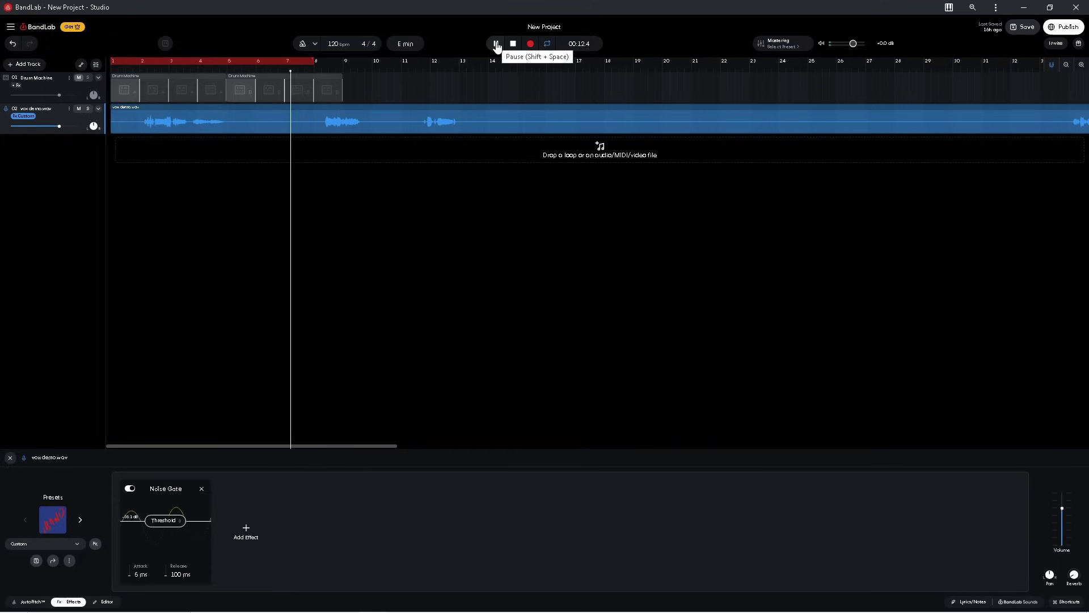
pyautogui.click(511, 48)
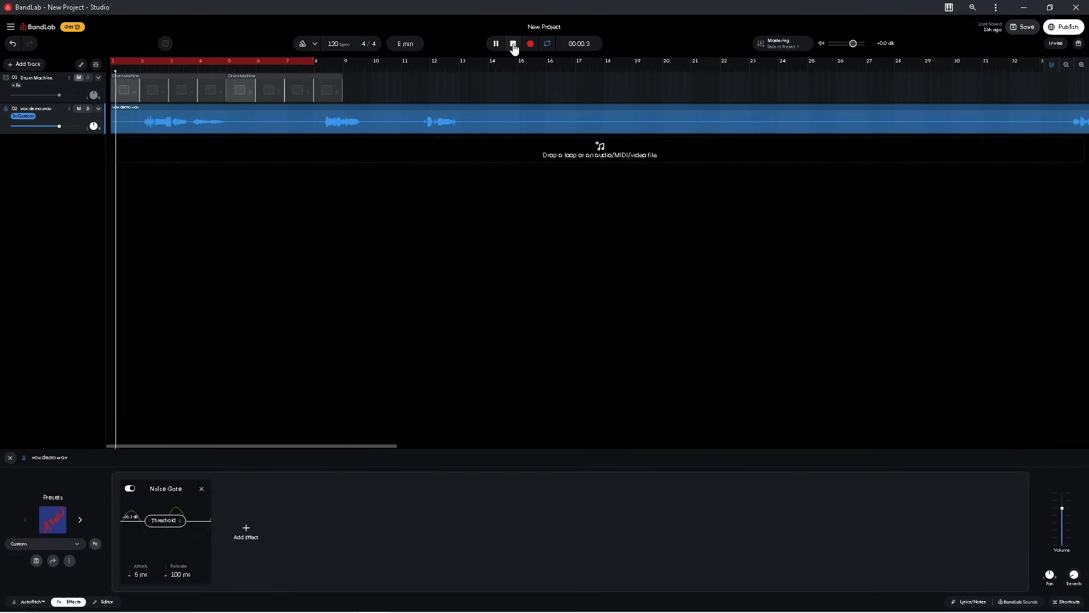